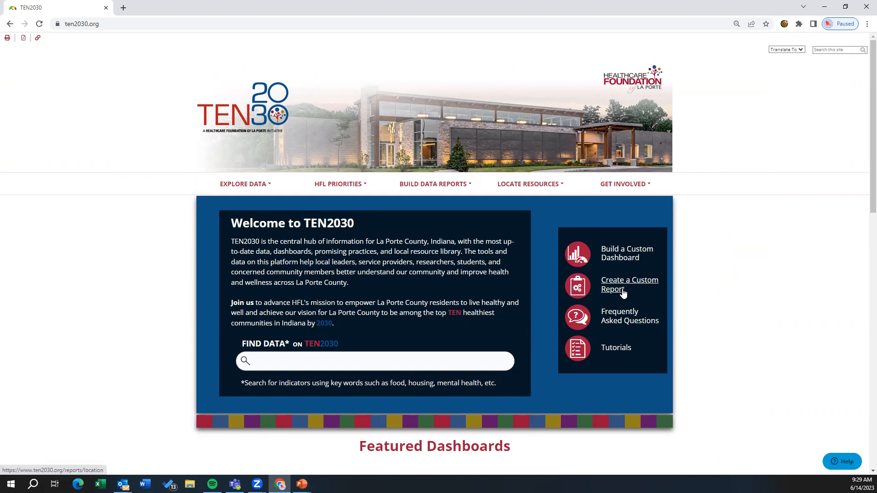
Step: Start a custom location report for the La Porte census place
mouse_move(434, 190)
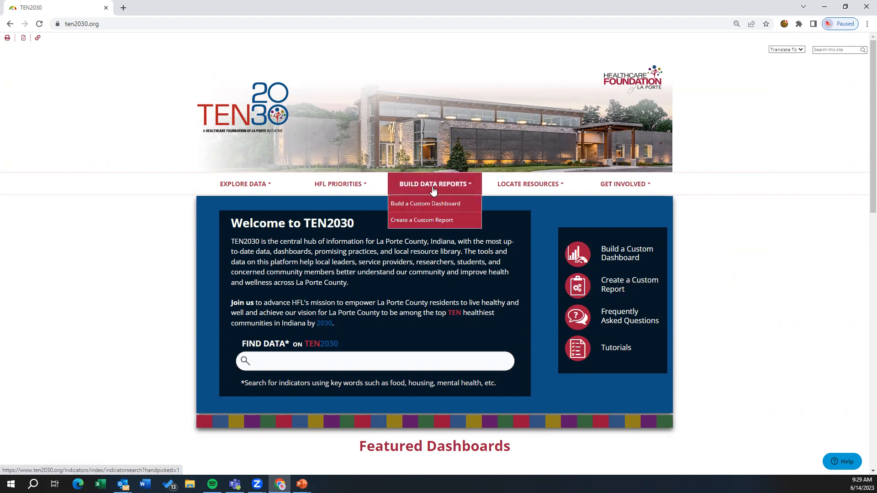
left_click(426, 221)
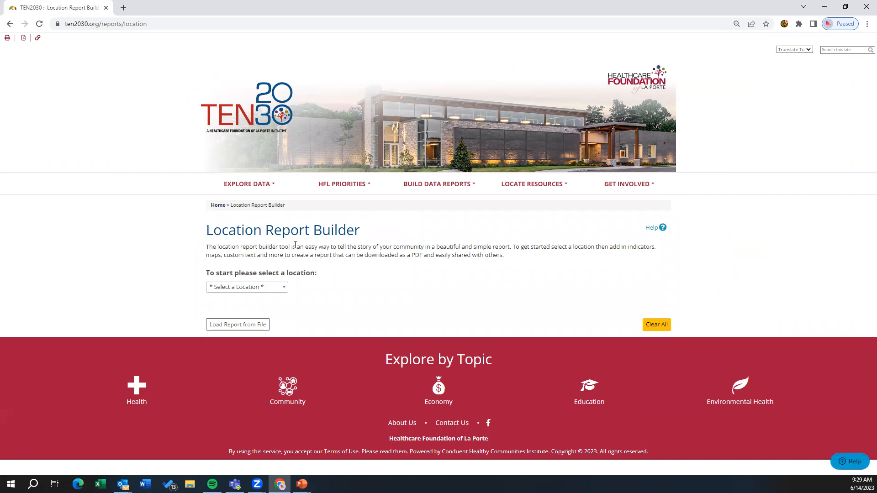
left_click(283, 288)
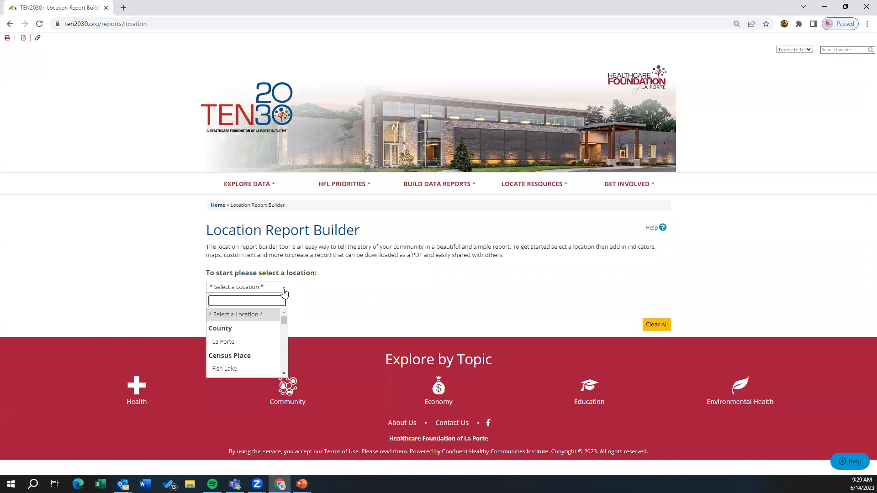
scroll(284, 320, "down", 3)
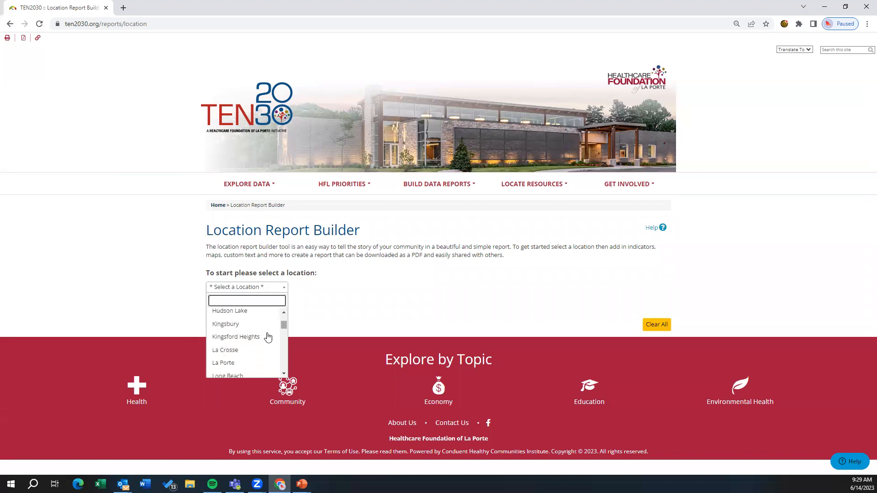
left_click(220, 363)
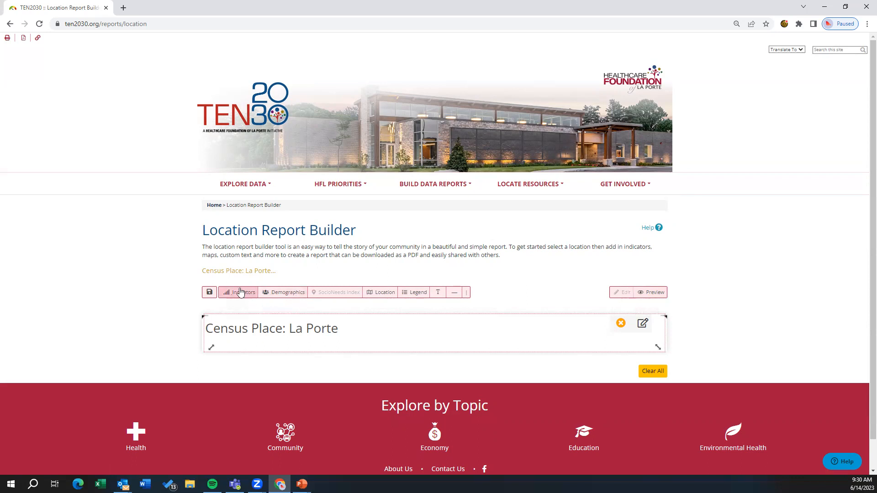
Step: Search the indicators for "housing" and add the Homeownership "Chart: Change Over Time" component to the report
left_click(238, 294)
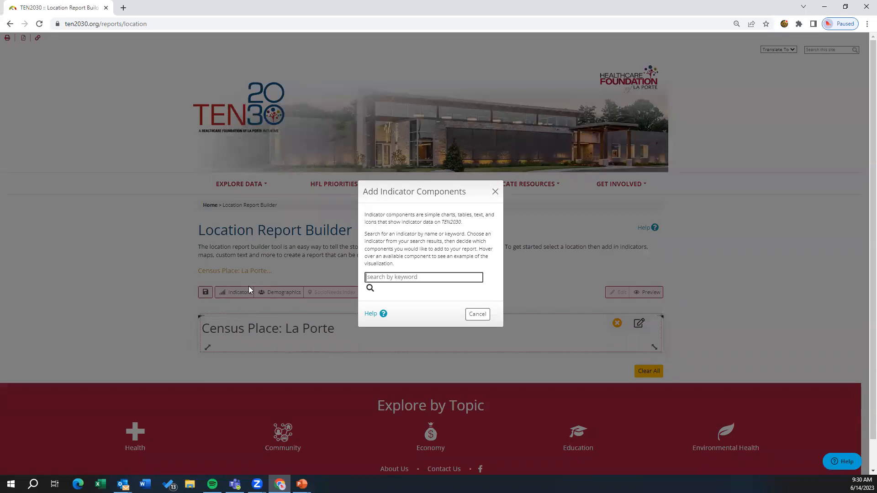
type("housing")
key("Return")
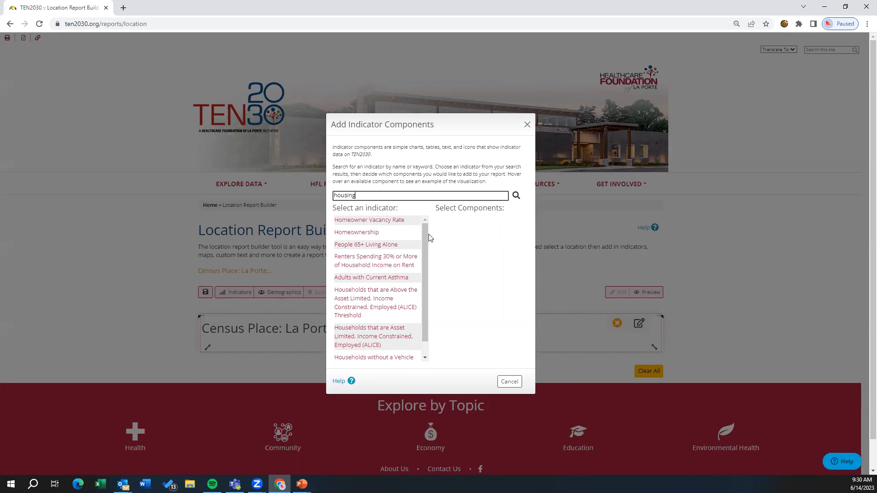
left_click(370, 233)
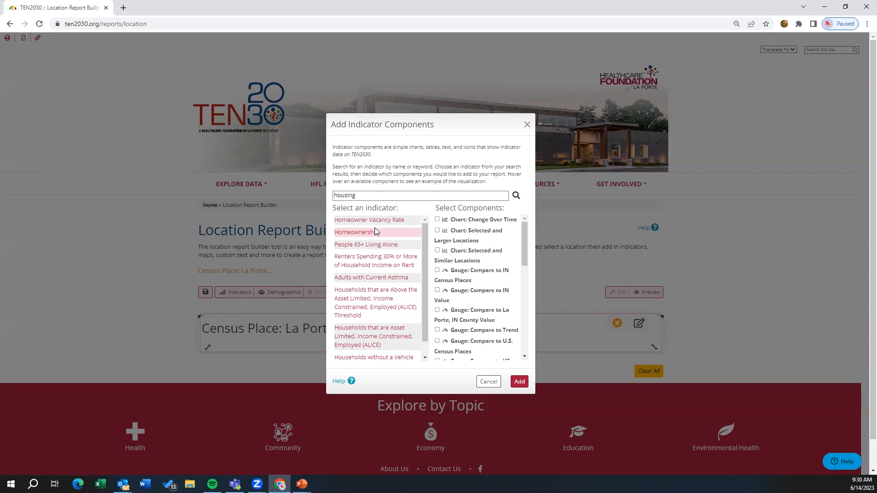
left_click(473, 222)
left_click(520, 381)
Step: Add the Houses Built Prior to 1950 indicator card with its indicator name, source name and "Why is this important?" text blocks
scroll(521, 377, "down", 5)
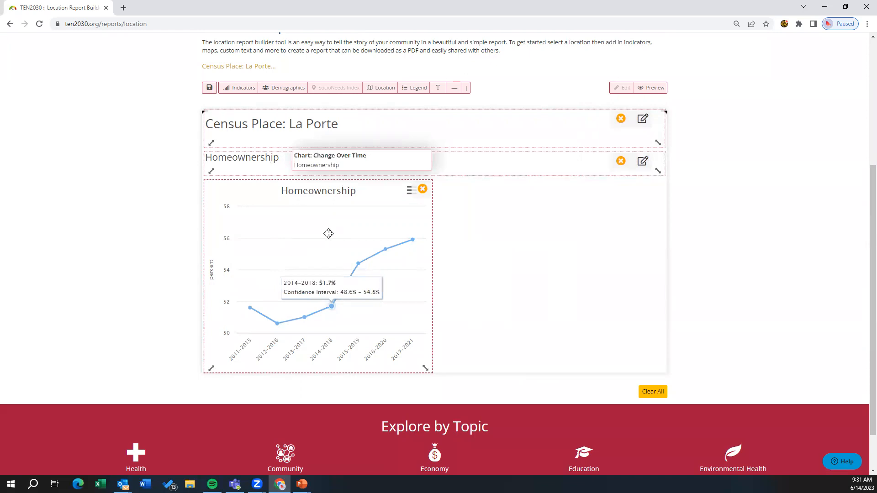
left_click(242, 88)
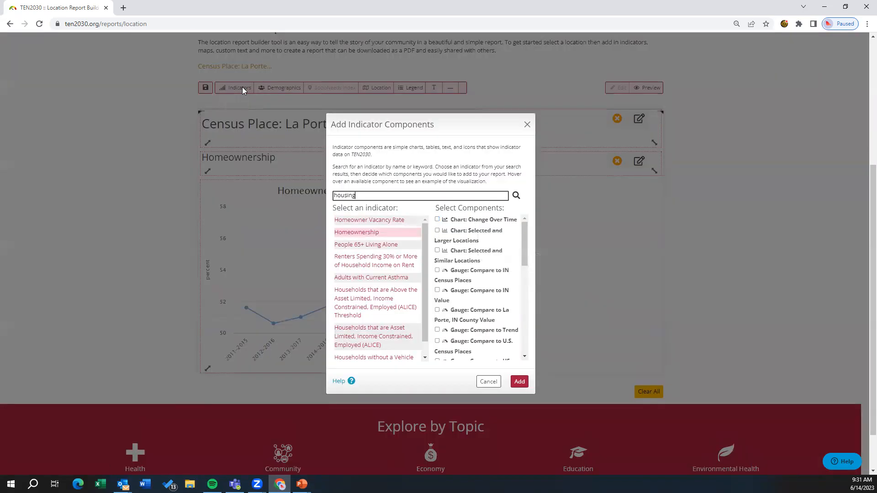
scroll(426, 234, "down", 1)
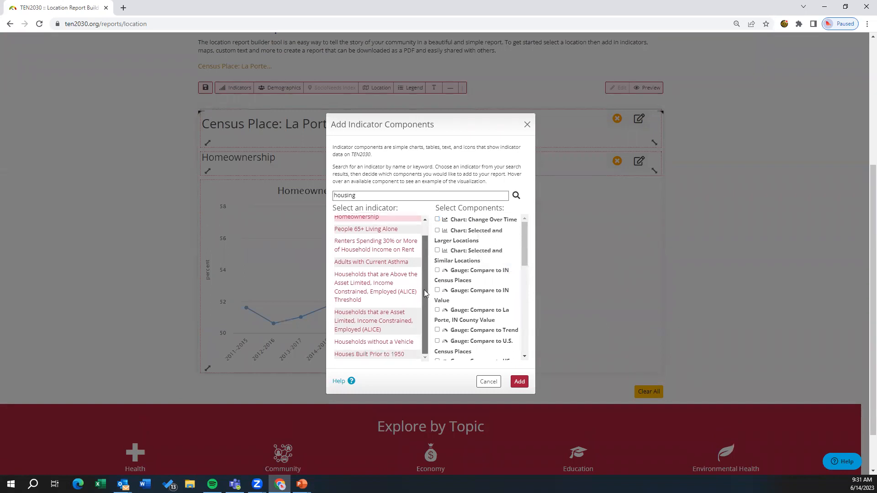
left_click(377, 355)
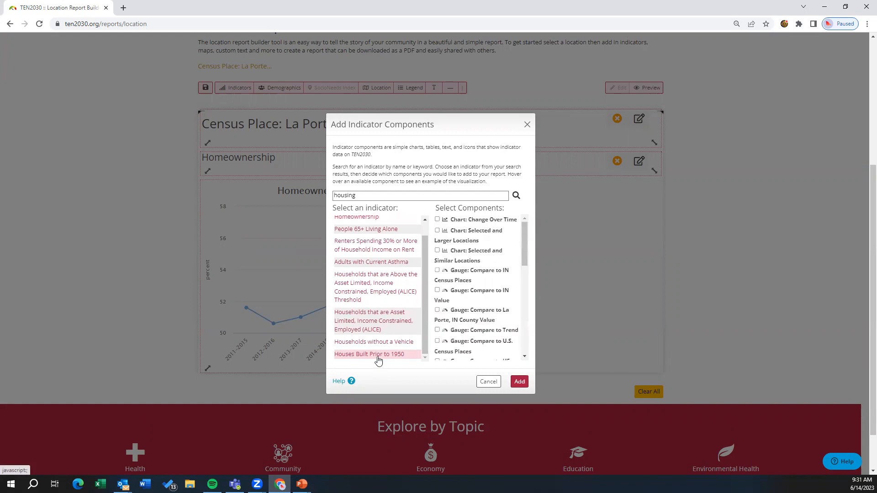
left_click_drag(526, 224, 514, 318)
left_click(461, 260)
left_click(476, 289)
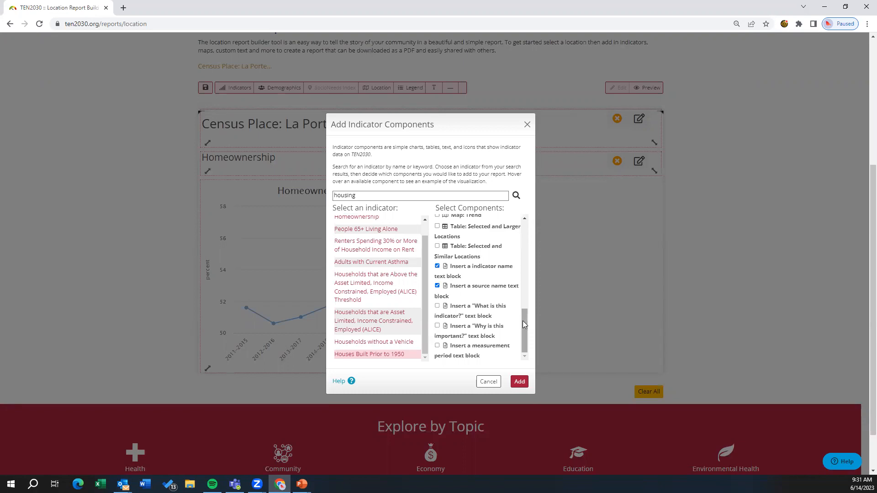
left_click(498, 332)
left_click(519, 382)
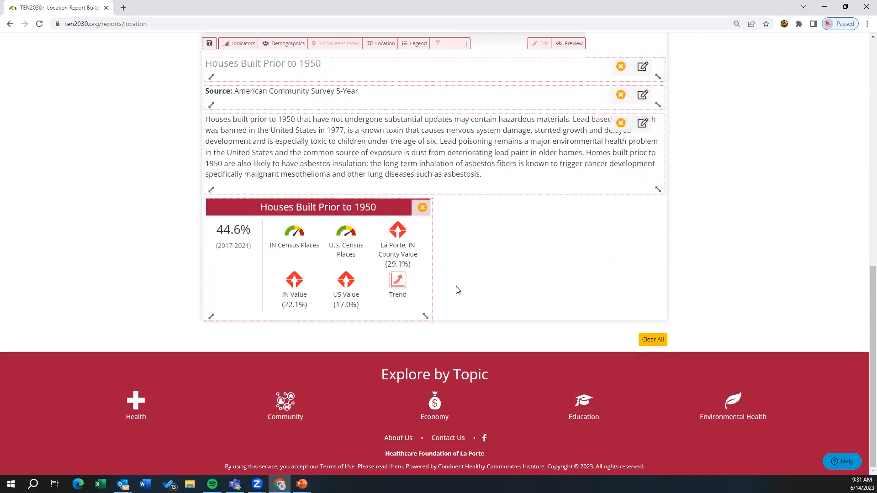
Step: Add the "Map of Selected Location, with Site Boundary" component to the report
left_click(384, 45)
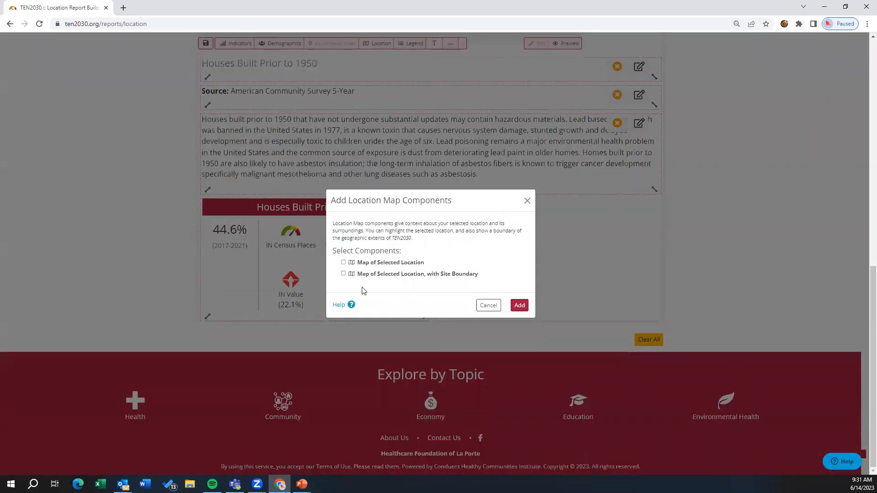
left_click(429, 277)
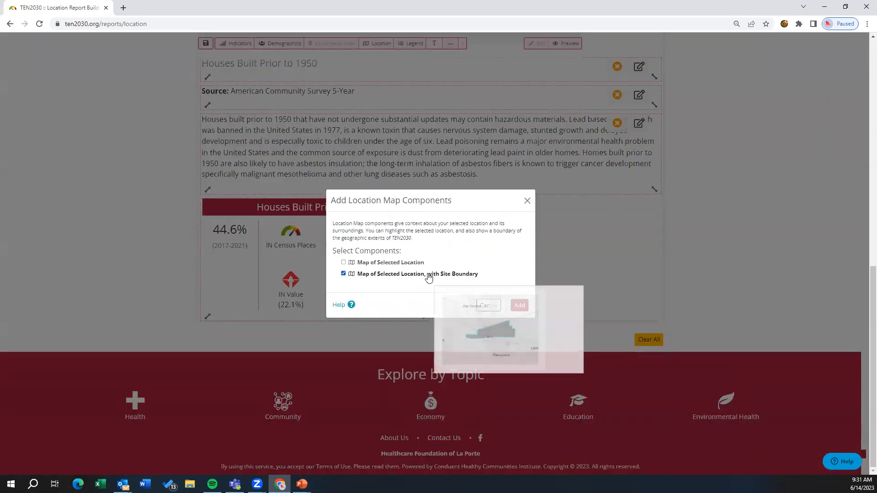
left_click(521, 304)
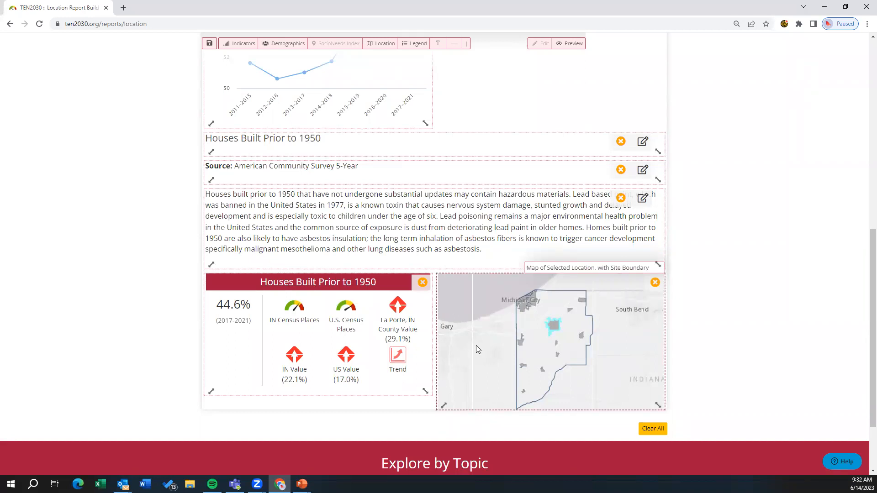
Step: Move the location map beside the Homeownership chart and enlarge it to match the chart's height
left_click_drag(472, 317, 442, 52)
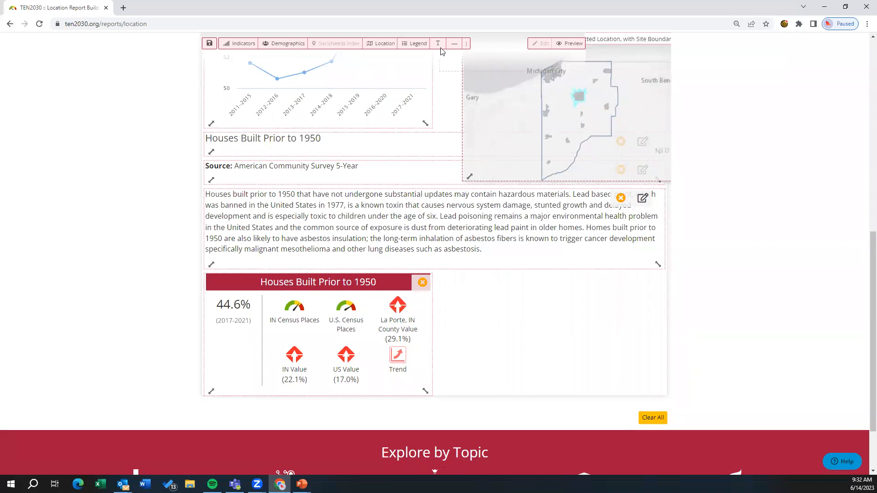
left_click_drag(442, 51, 442, 53)
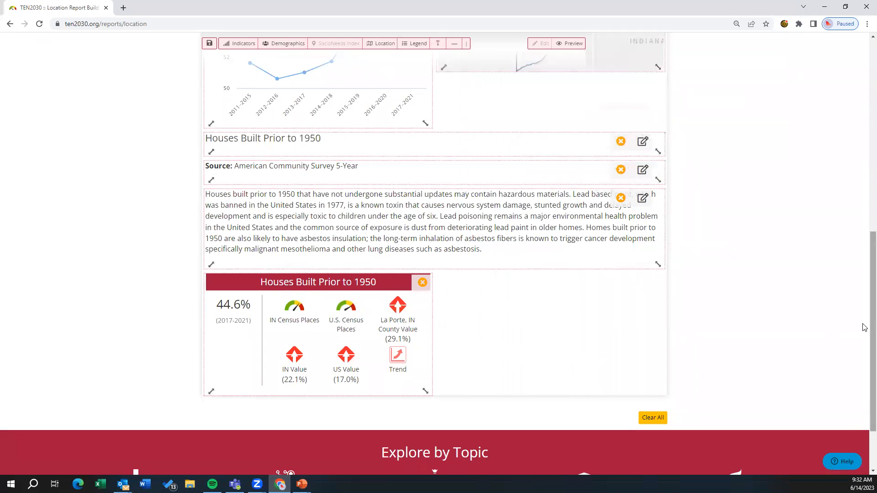
scroll(864, 309, "up", 4)
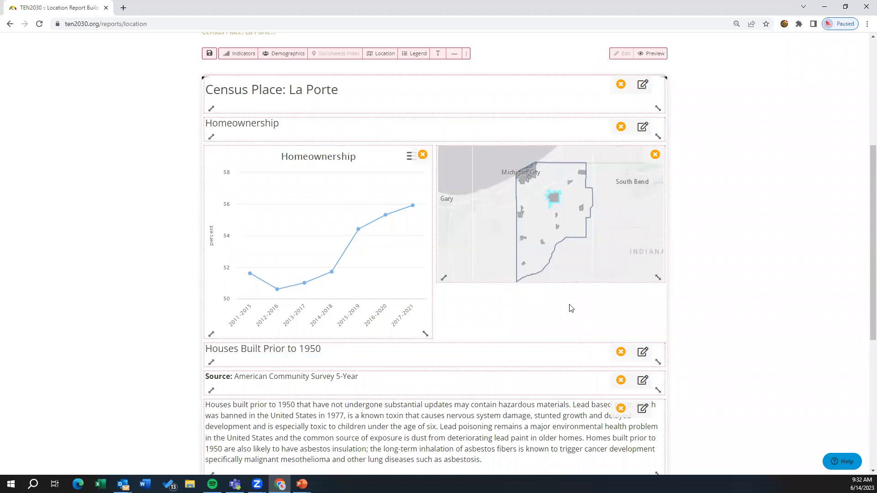
left_click_drag(558, 282, 556, 325)
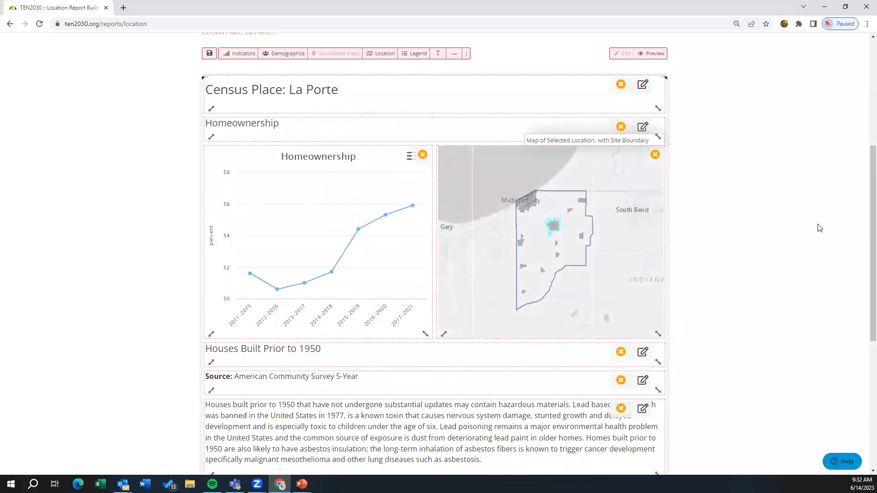
Step: Insert a horizontal line and place it directly above the Houses Built Prior to 1950 heading
left_click_drag(863, 170, 863, 165)
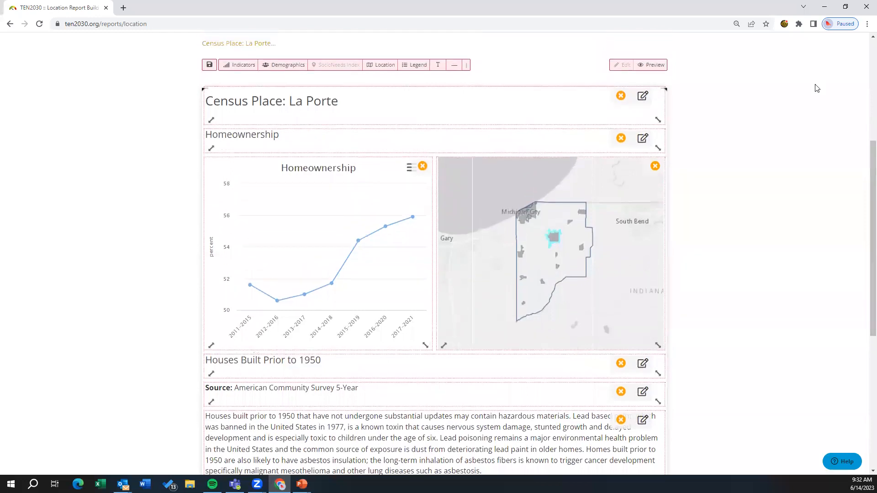
left_click(455, 68)
scroll(471, 414, "down", 5)
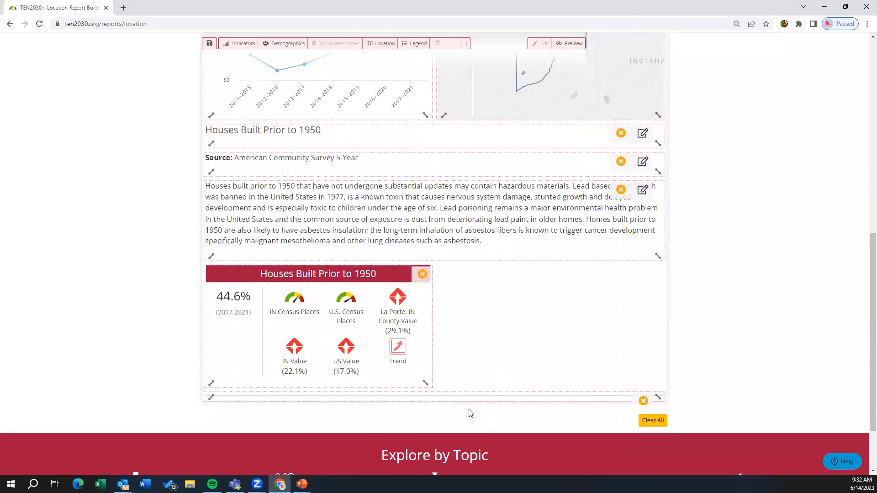
left_click_drag(441, 394, 439, 70)
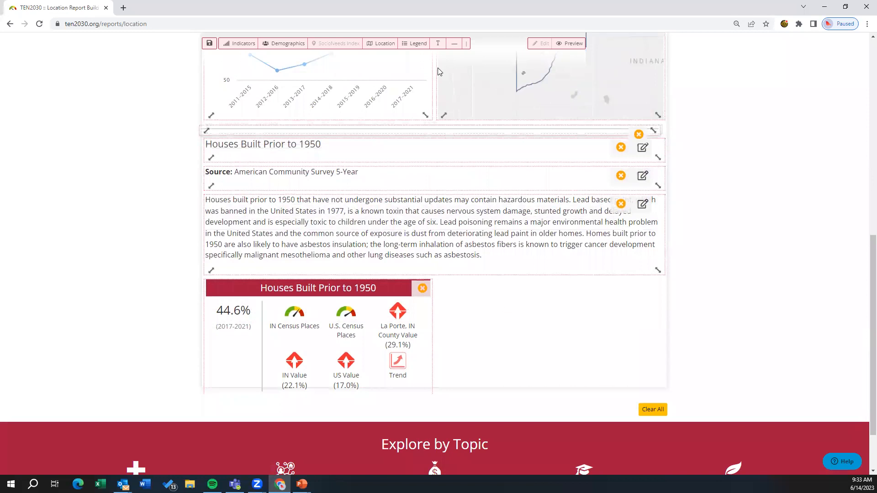
Step: Insert a second horizontal line and place it between the Homeownership heading and the chart and map
left_click_drag(865, 274, 821, 117)
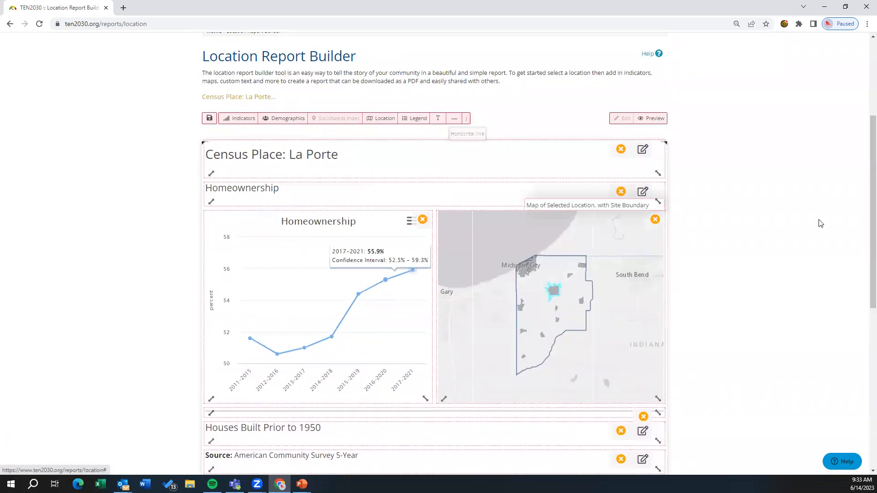
left_click(454, 120)
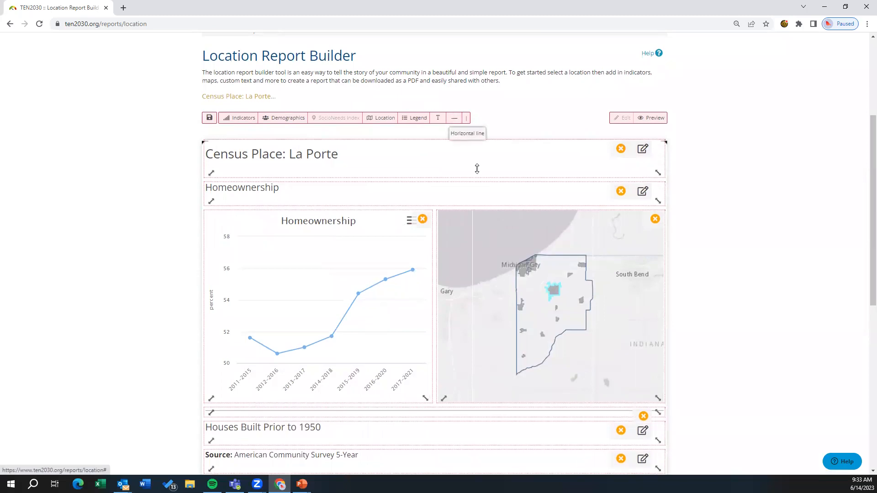
scroll(503, 210, "down", 6)
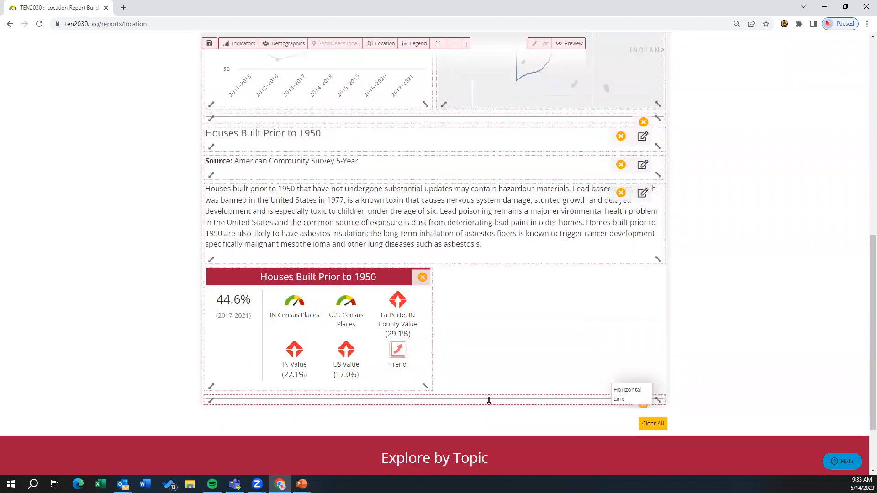
left_click_drag(489, 399, 478, 269)
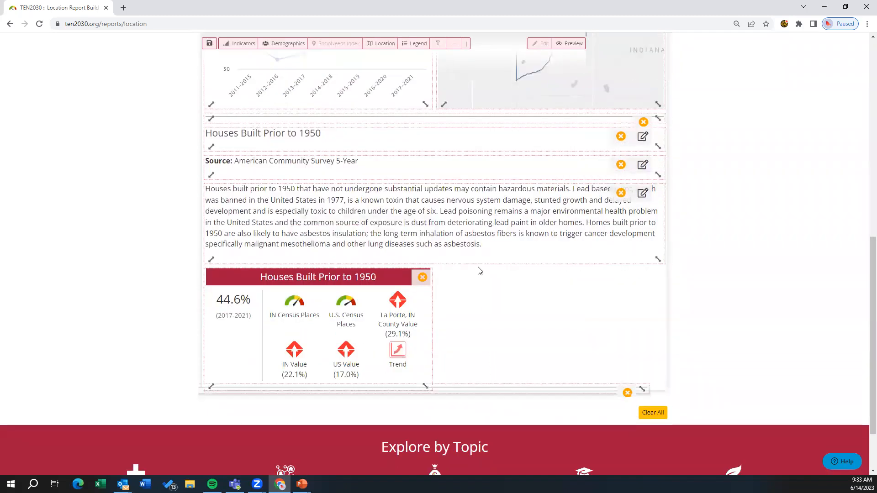
left_click_drag(483, 398, 575, 35)
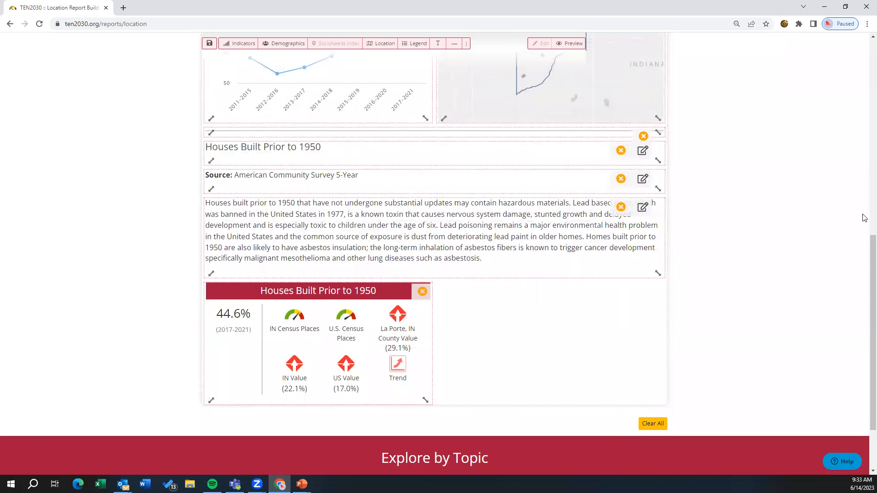
Step: Remove the Homeownership heading text block from the report
left_click_drag(865, 247, 863, 153)
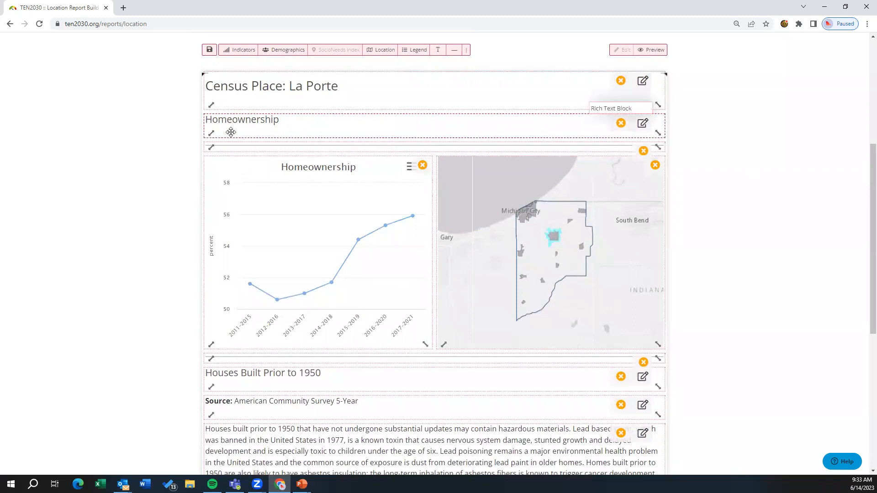
left_click(621, 124)
left_click(503, 276)
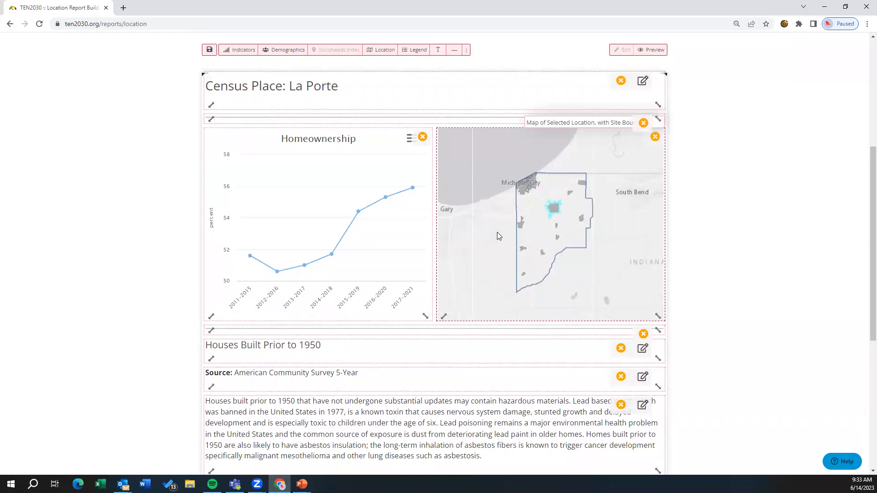
Step: Narrow the Houses Built Prior to 1950 explanation to half width beside its indicator card, and increase the height of both blocks
scroll(784, 196, "down", 3)
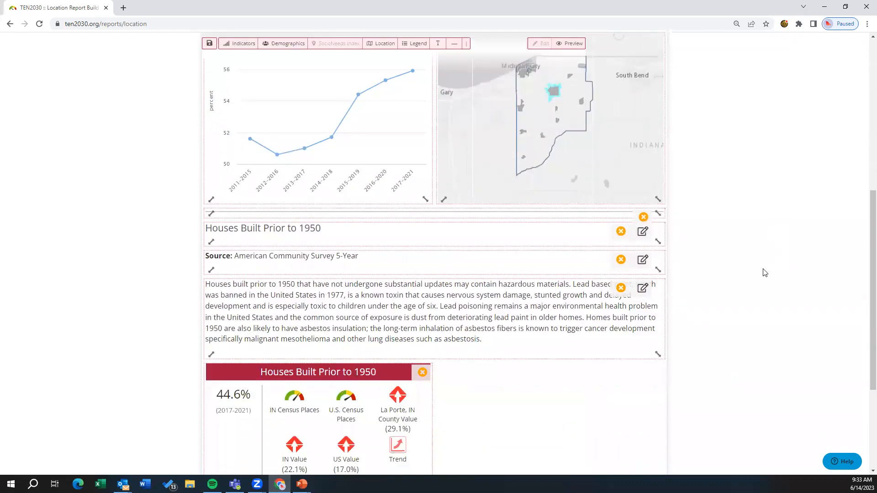
scroll(765, 273, "down", 2)
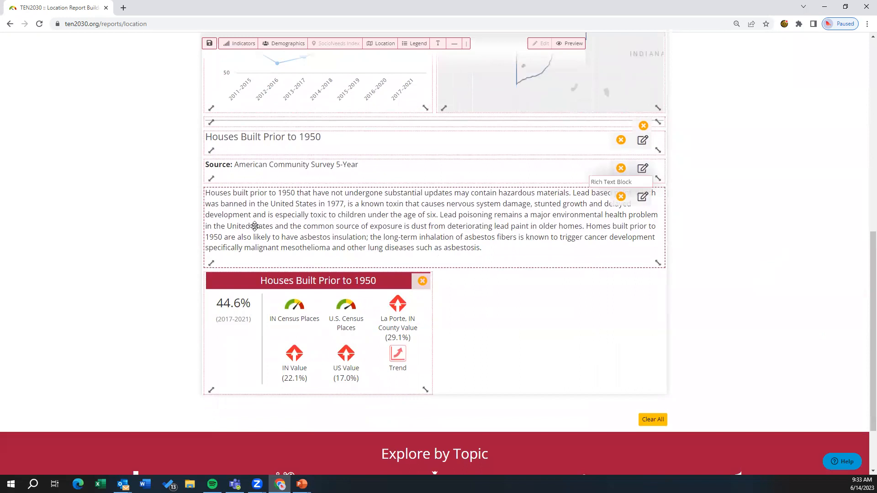
left_click_drag(210, 263, 393, 271)
left_click_drag(528, 276, 527, 307)
left_click_drag(425, 316, 423, 333)
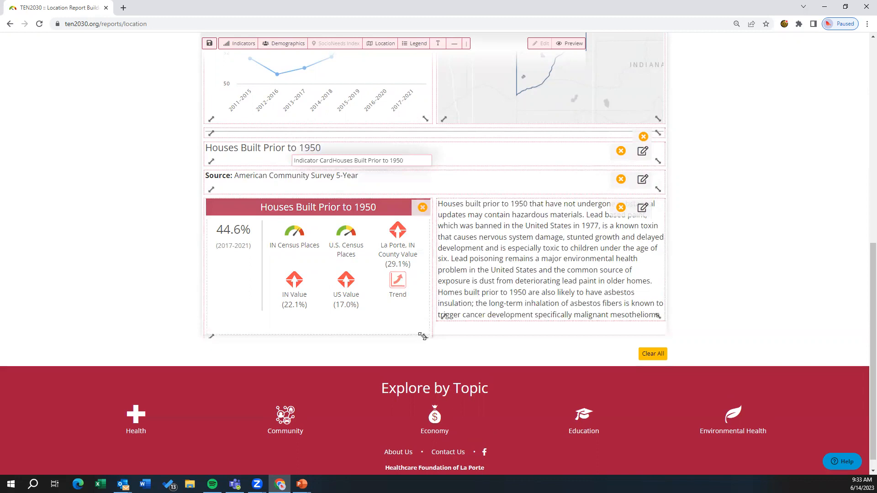
Step: Extend the Houses Built Prior to 1950 explanation block downward to match the height of its indicator card
left_click_drag(492, 321, 490, 331)
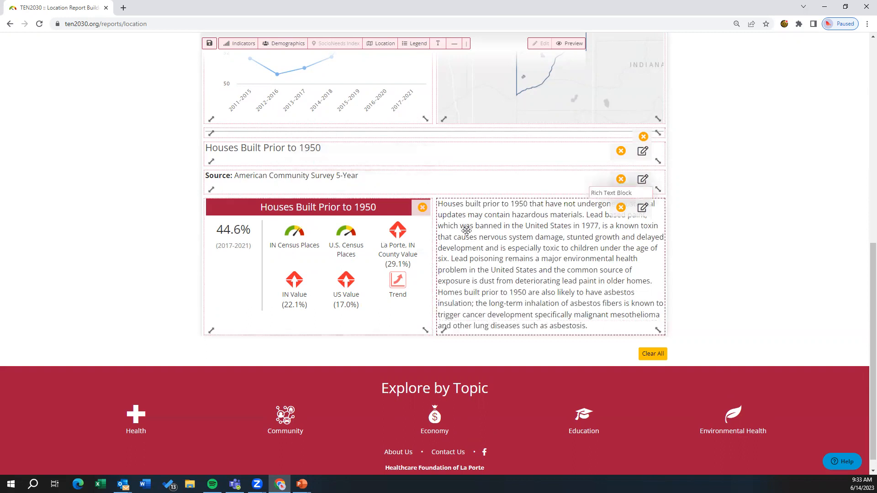
Step: Edit the report's title block, replacing "Census Place:" so the title reads "Housing in La Porte"
left_click_drag(865, 264, 864, 121)
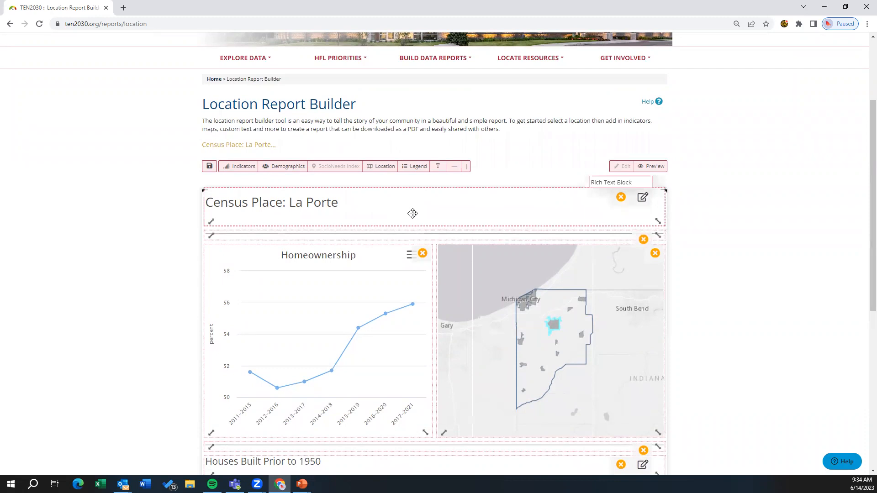
left_click(643, 199)
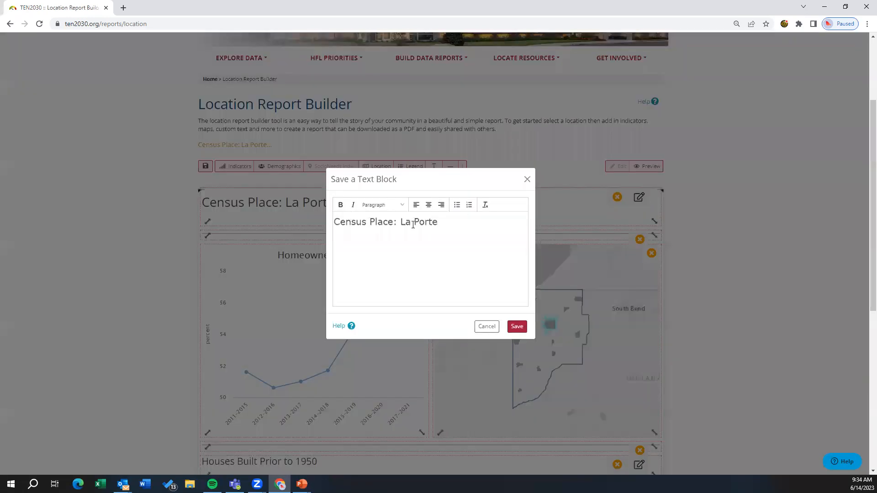
left_click_drag(400, 223, 305, 213)
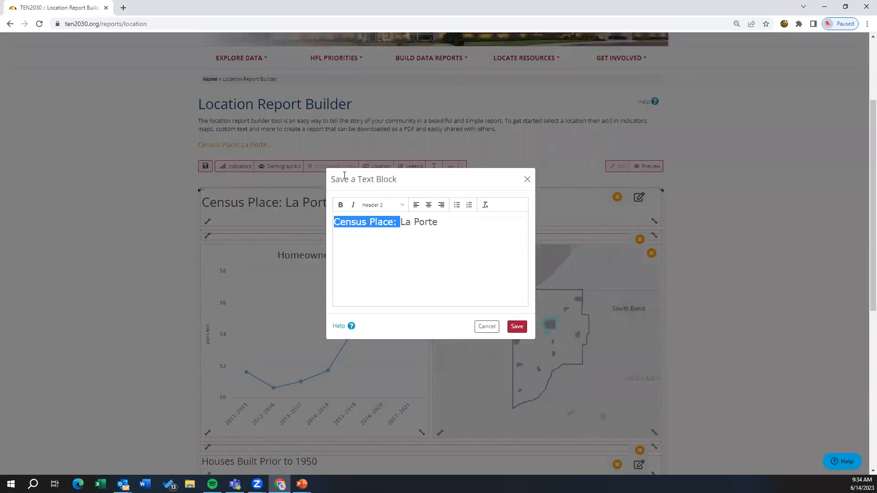
key("BackSpace")
type("Housing in")
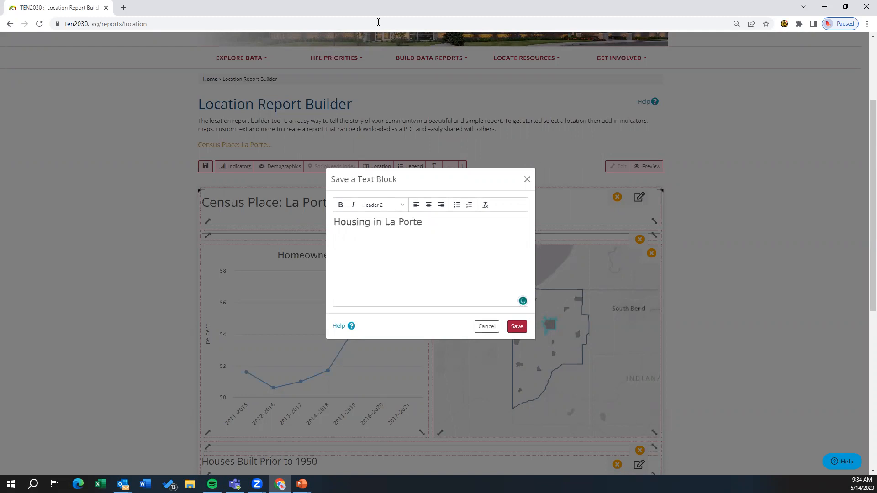
Step: Format the "Housing in La Porte" title as bold, centered Header 1 text and save the text block
left_click_drag(428, 222, 300, 216)
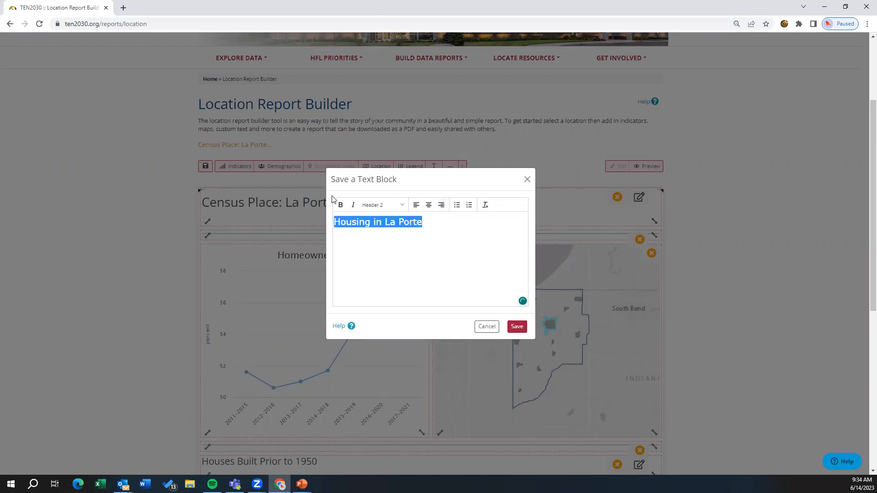
left_click(340, 205)
left_click(398, 209)
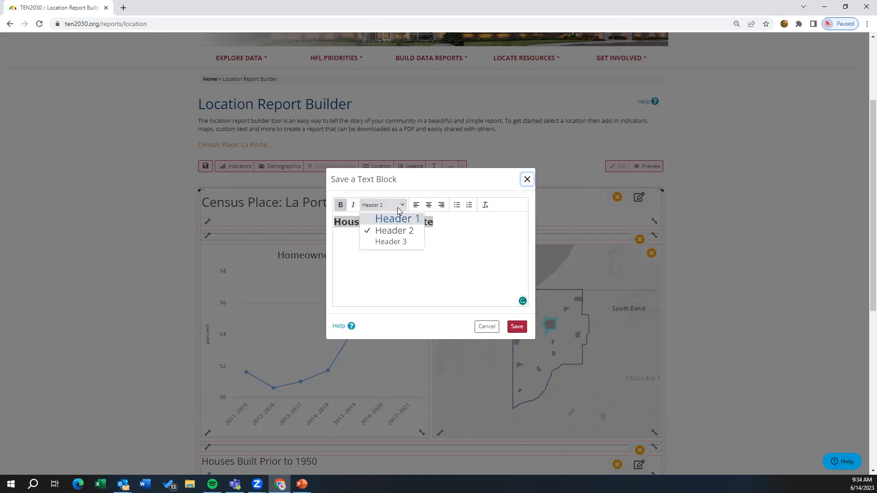
left_click(396, 218)
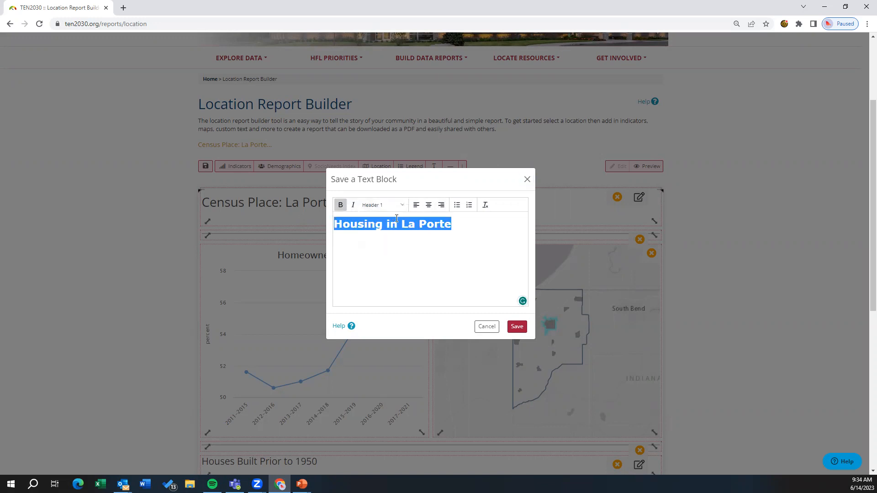
left_click(428, 205)
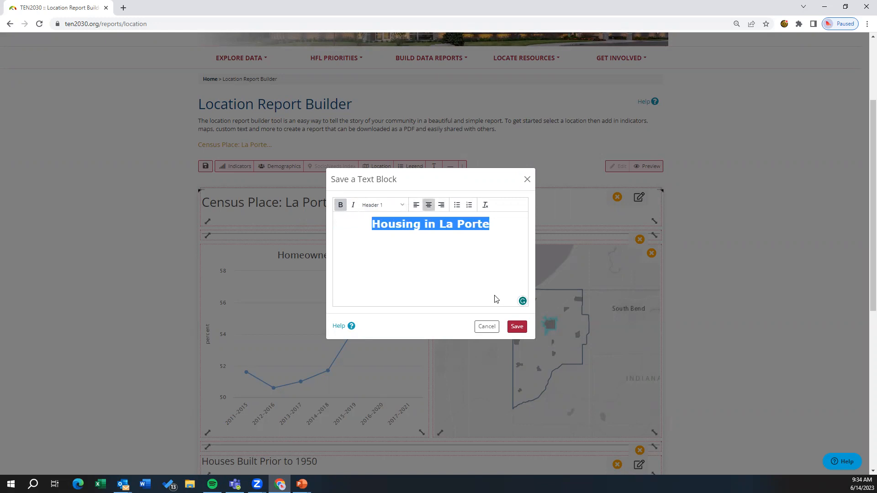
left_click(516, 326)
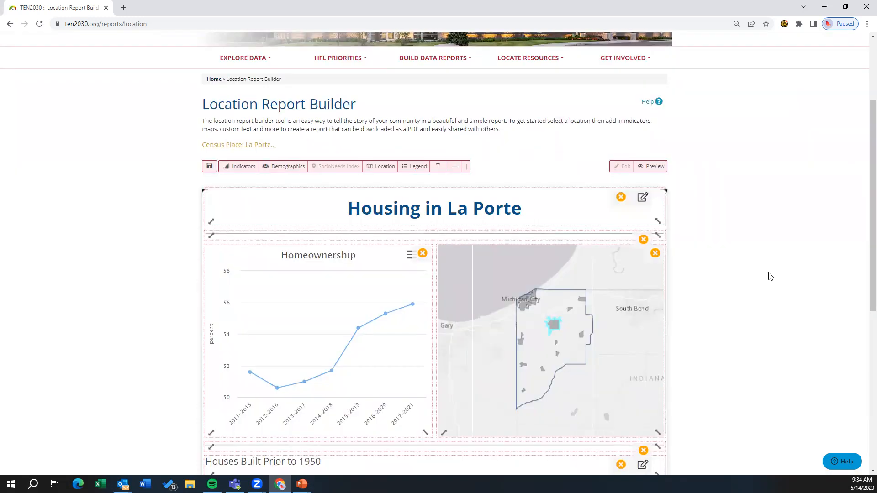
Step: Make the Houses Built Prior to 1950 heading bold and centered, keeping Header 3, and save the text block
left_click_drag(864, 202, 863, 302)
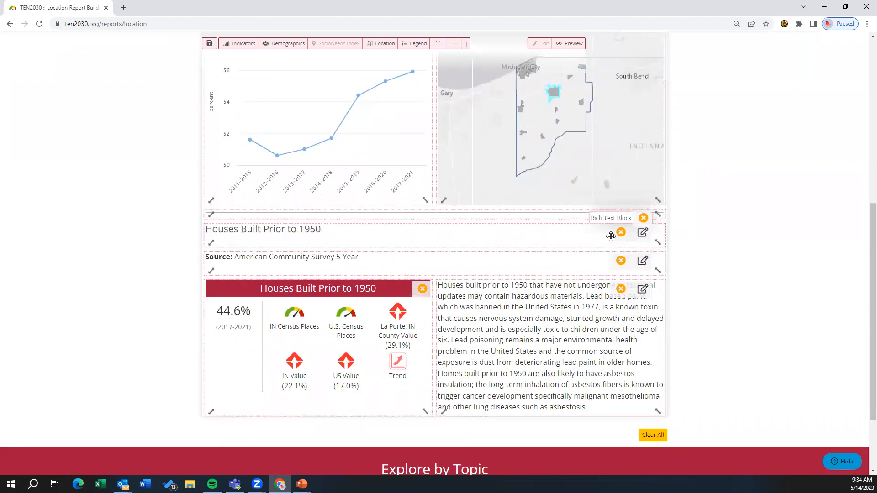
left_click(642, 233)
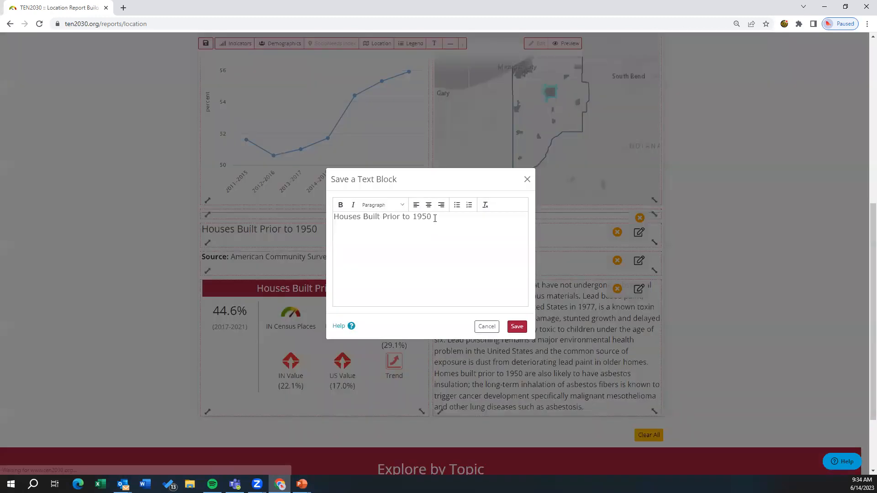
left_click_drag(435, 218, 304, 217)
left_click(402, 209)
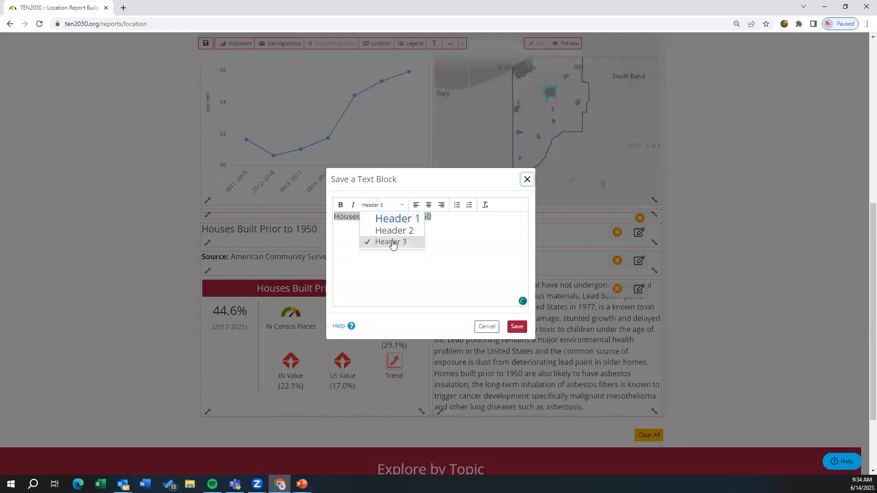
left_click(341, 206)
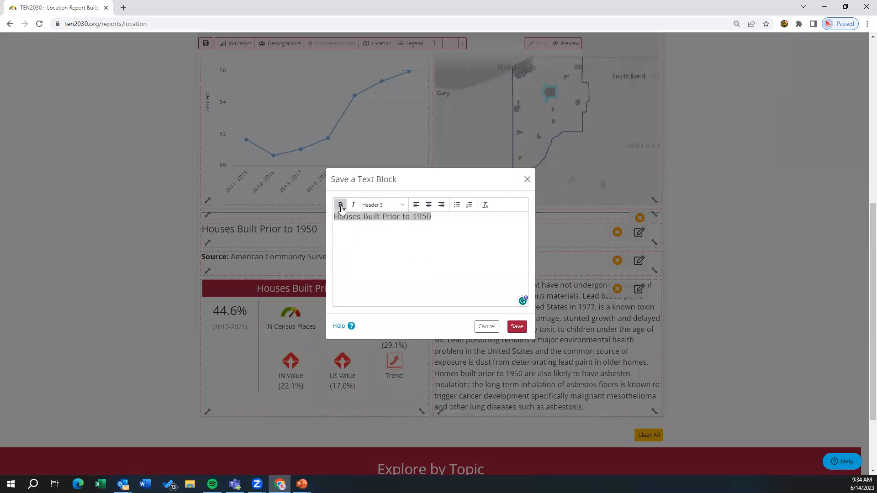
left_click(428, 205)
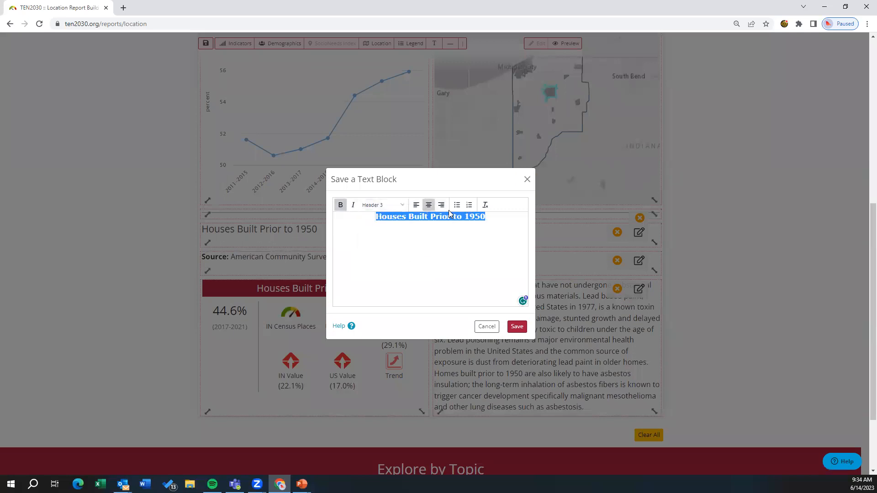
left_click(517, 327)
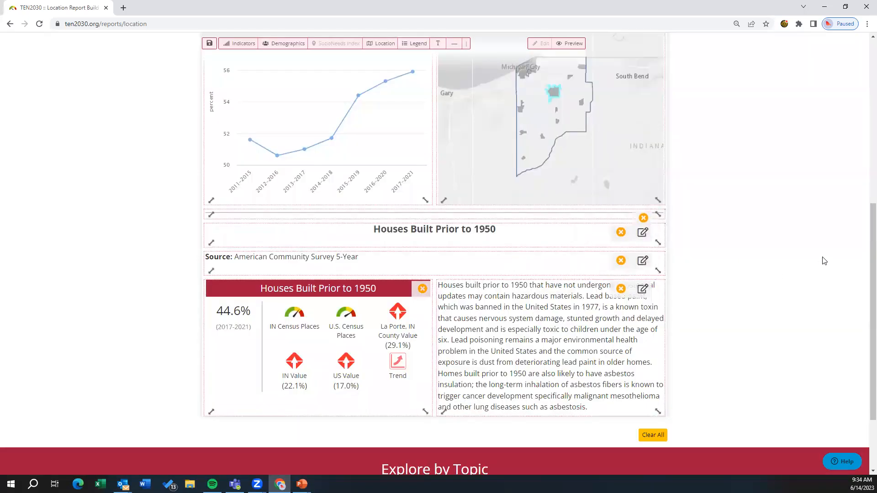
Step: Add a text block reading "Housing is one of the best researched social determinants of health." and place it between the title's divider line and the chart and map
left_click_drag(863, 227, 865, 114)
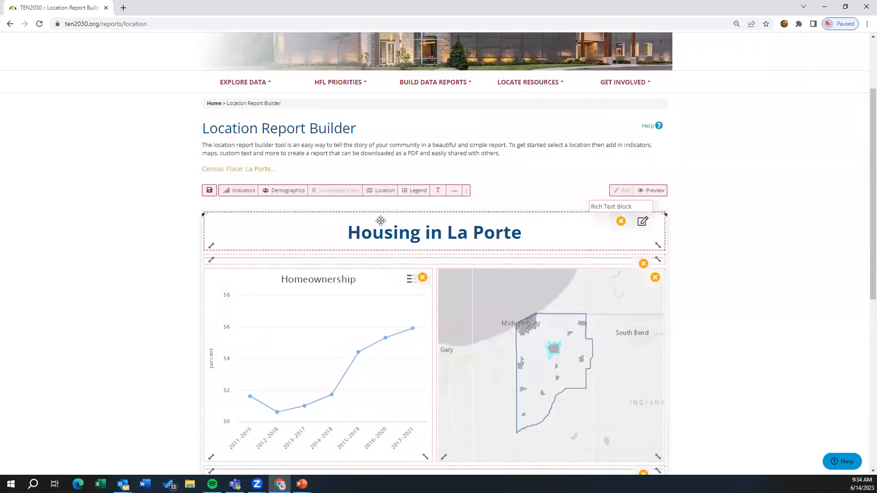
left_click(438, 191)
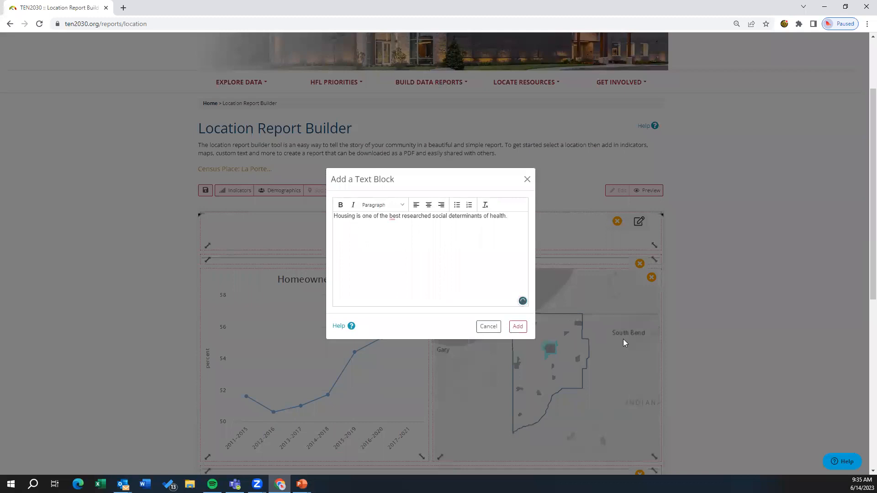
left_click(518, 326)
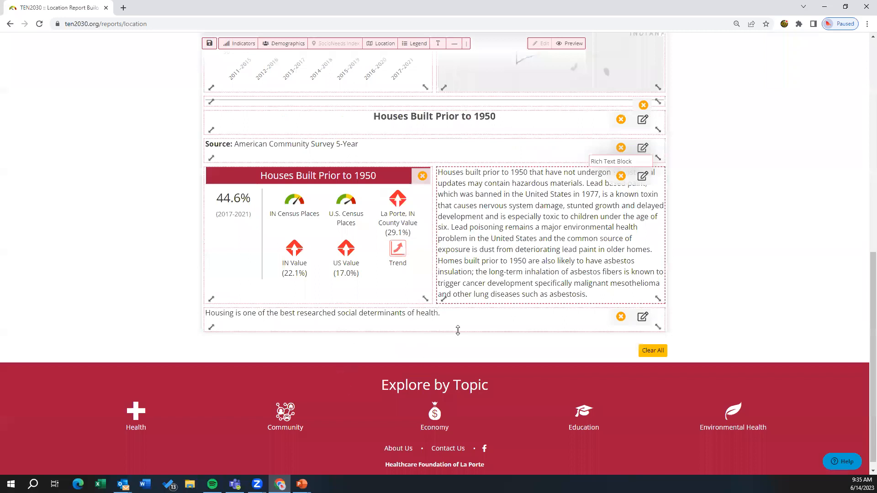
left_click_drag(457, 329, 466, 48)
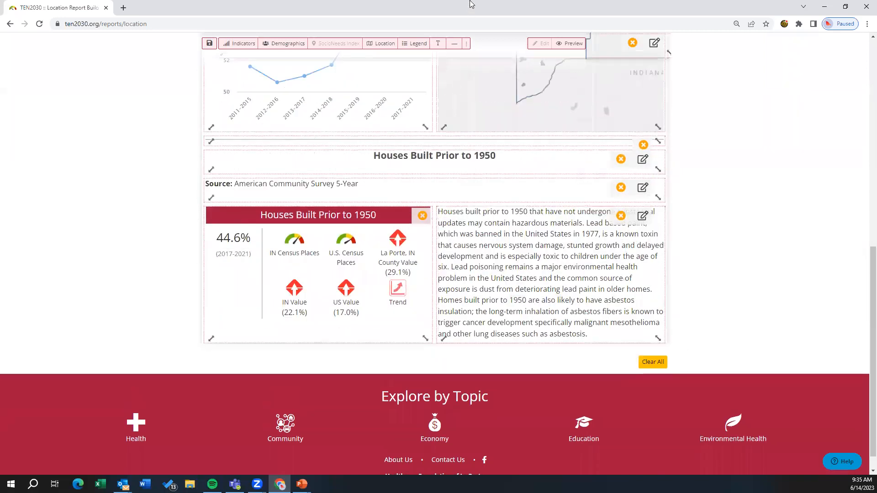
scroll(863, 297, "up", 5)
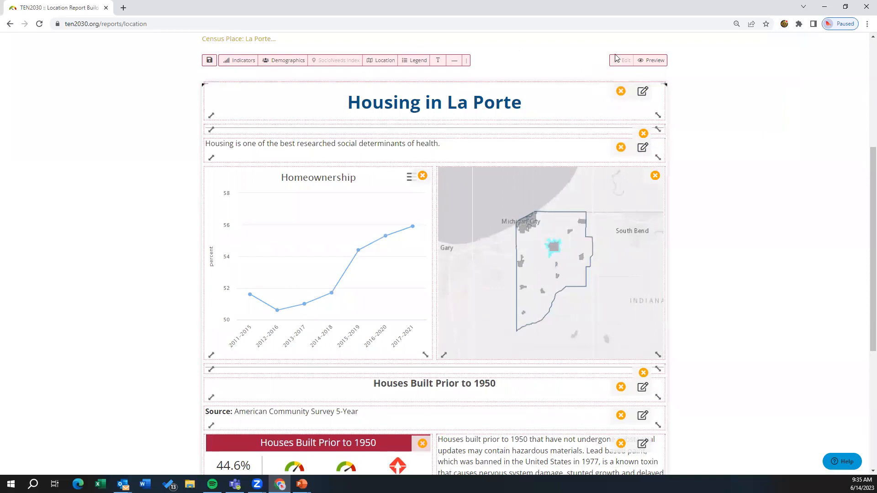
Step: Preview the finished report and look over its layout from the title to the Houses Built Prior to 1950 section
left_click(655, 60)
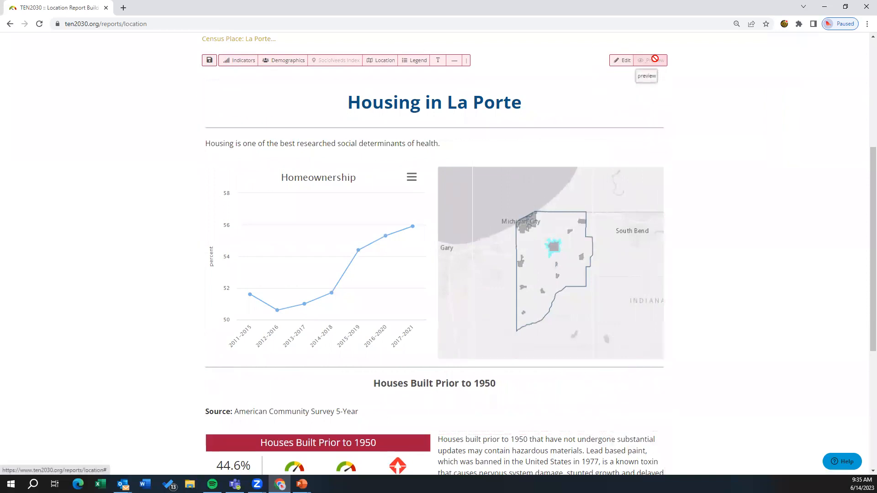
scroll(863, 194, "down", 5)
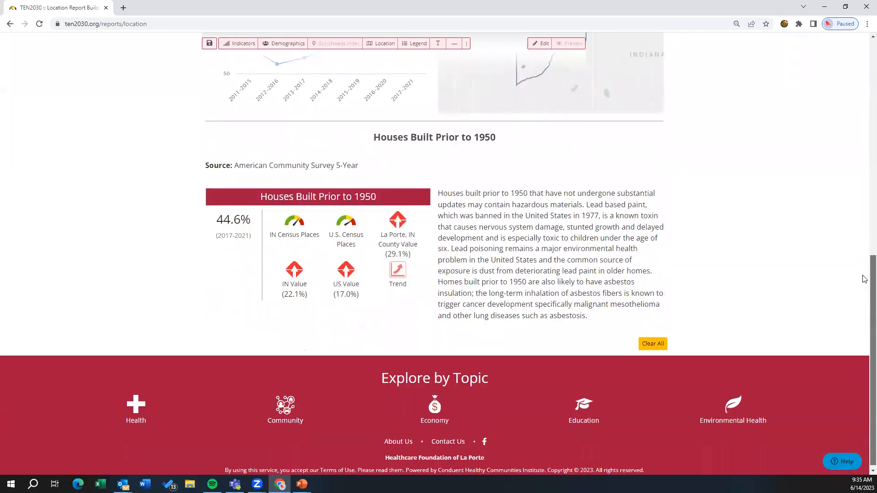
scroll(864, 279, "up", 6)
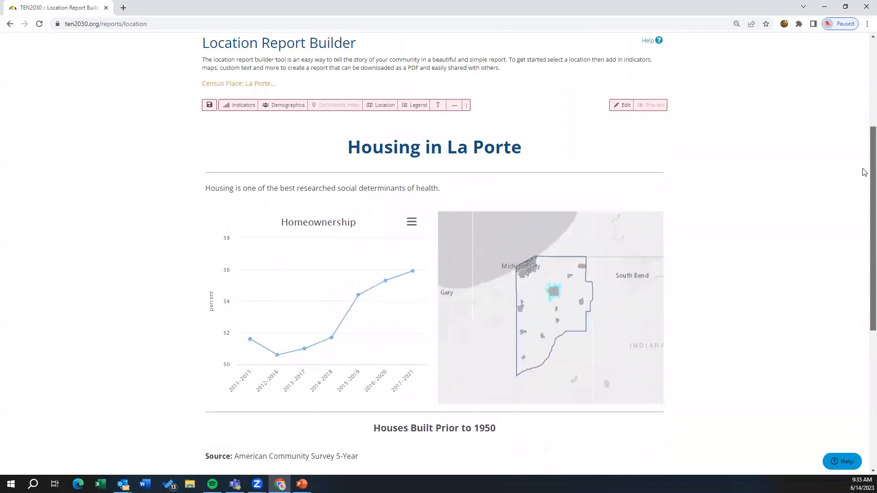
scroll(865, 173, "down", 1)
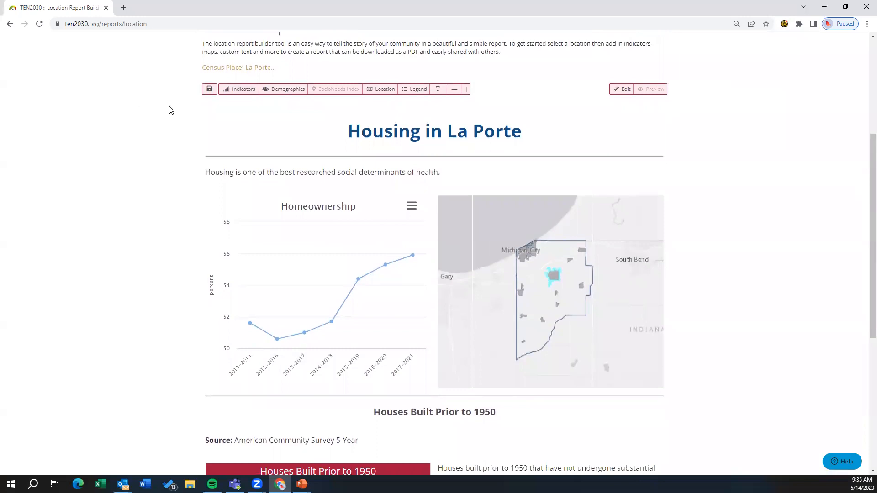
Step: Save the report by downloading it as a PDF and open the file in Adobe Acrobat
left_click(209, 90)
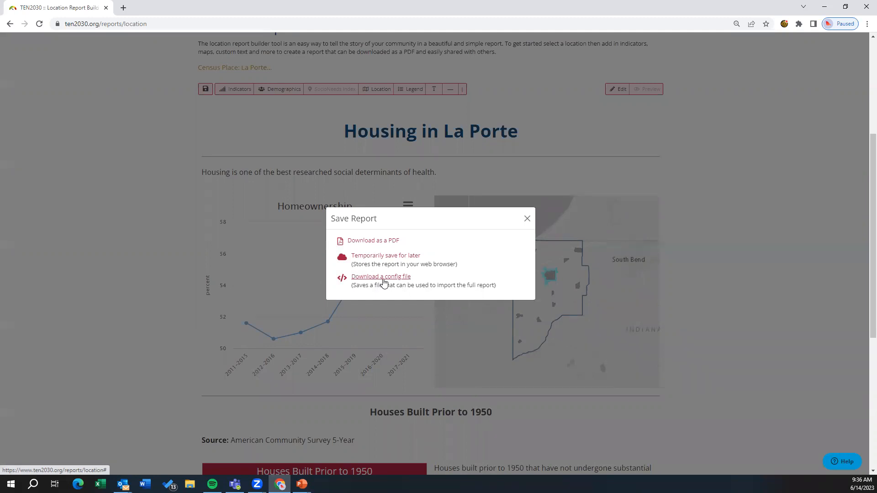
left_click(365, 241)
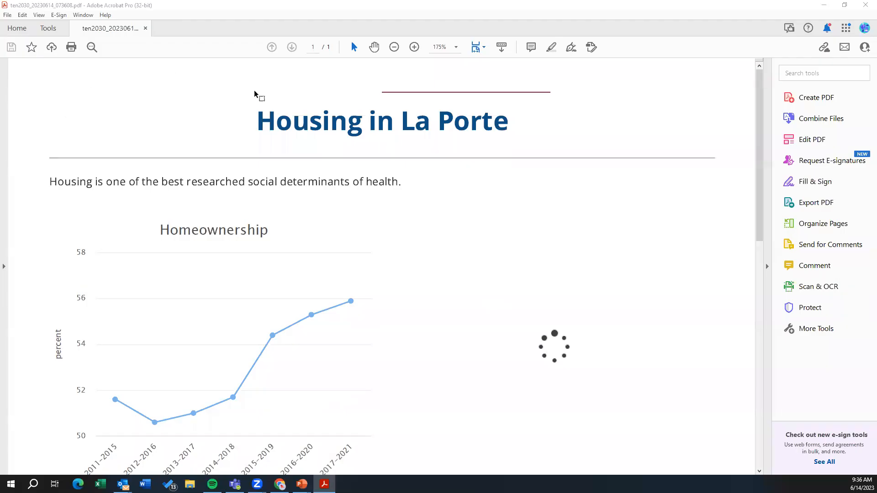
Step: Zoom the downloaded PDF out to 66.7% to check the whole page, and minimize the PDF viewer
mouse_move(758, 72)
left_mouse_down()
mouse_move(759, 62)
mouse_move(750, 352)
mouse_move(747, 67)
left_mouse_up()
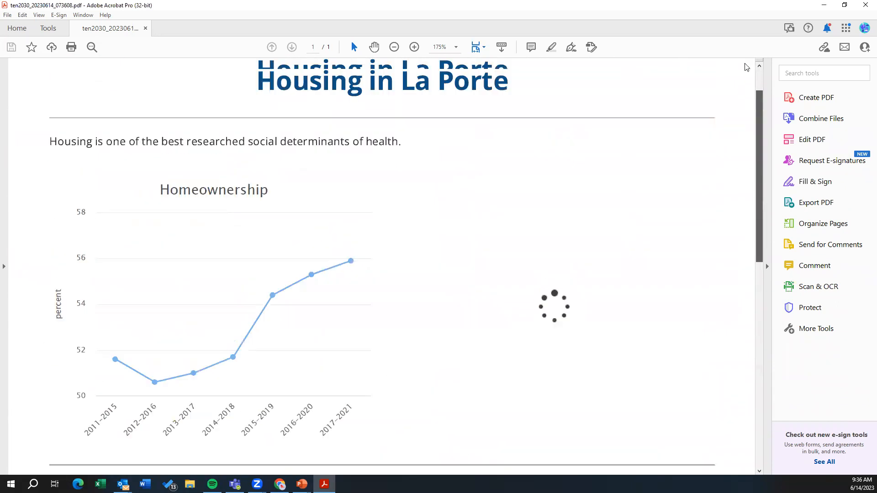
left_click(395, 47)
left_click(395, 47)
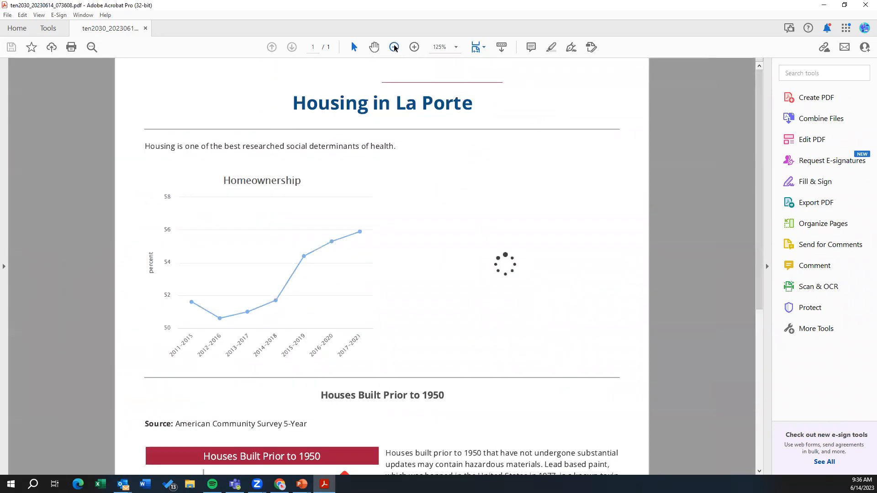
left_click(394, 47)
left_click(394, 47)
left_click(394, 47)
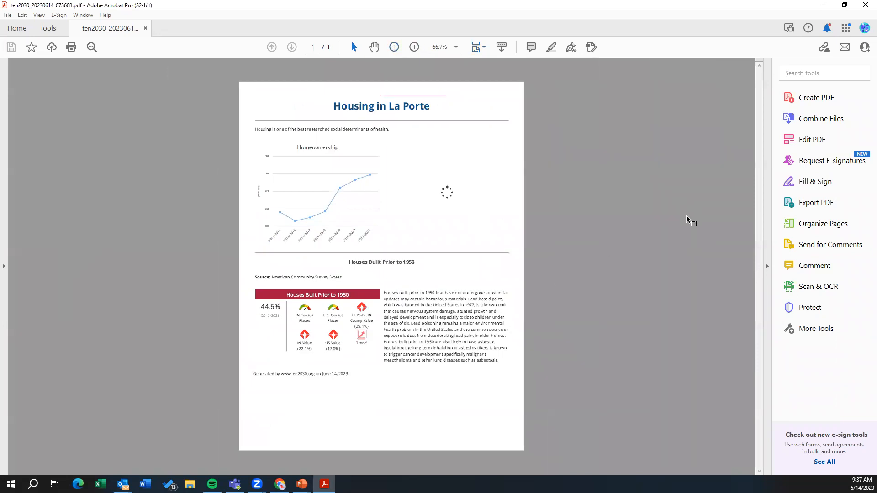
left_click(824, 8)
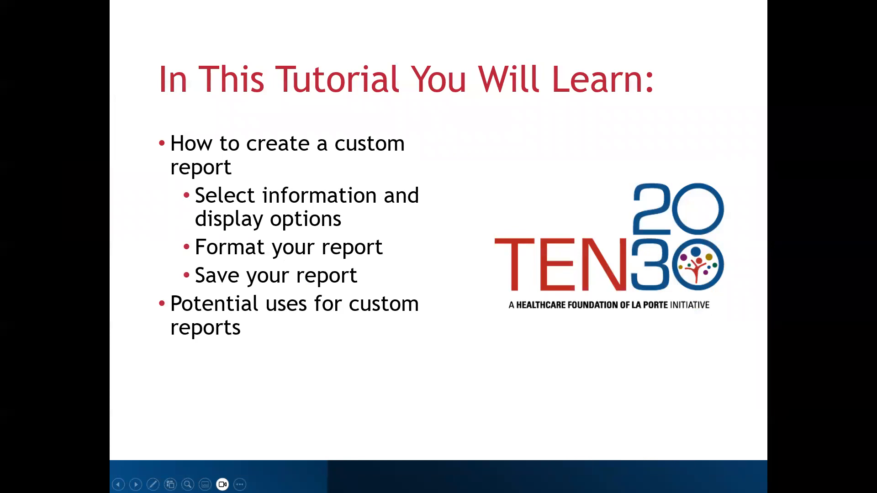
key("Right")
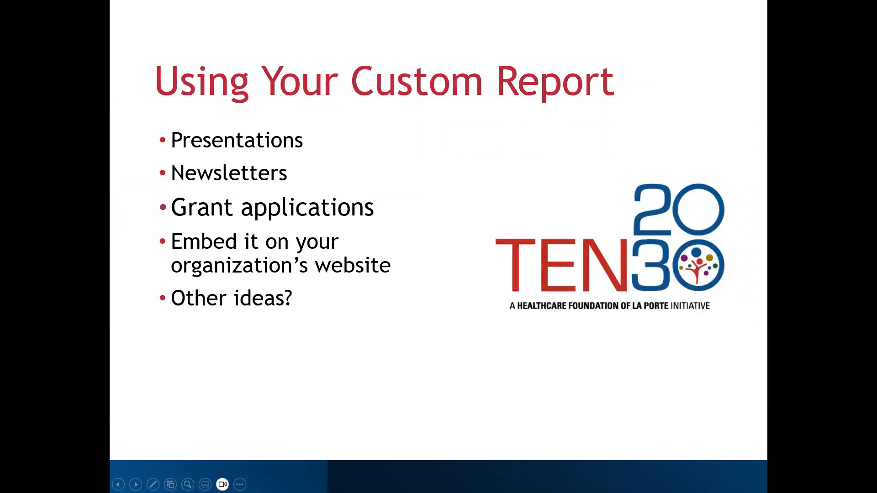